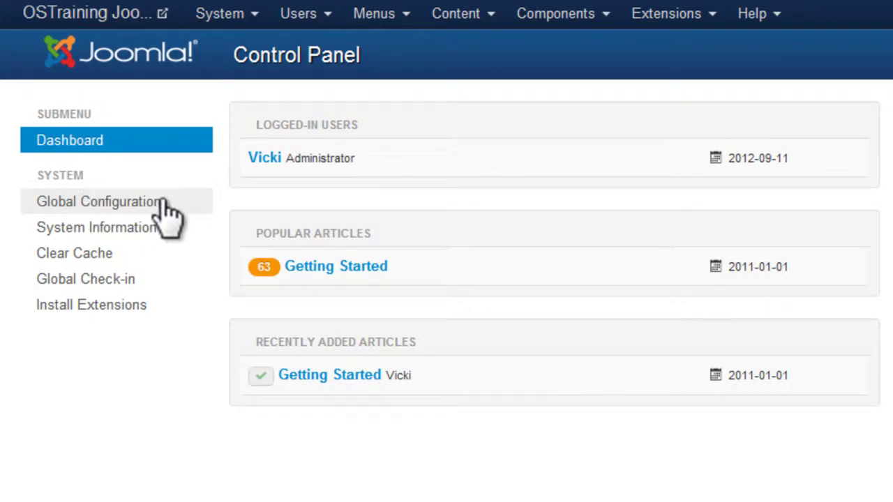
Step: Review the Session Lifetime setting in the global configuration's system settings and leave without saving
left_click(163, 202)
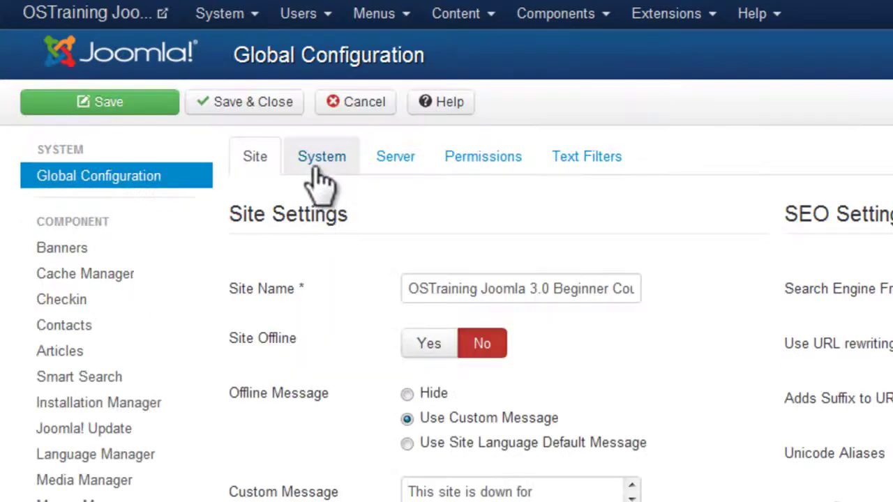
left_click(310, 170)
scroll(318, 179, "down", 3)
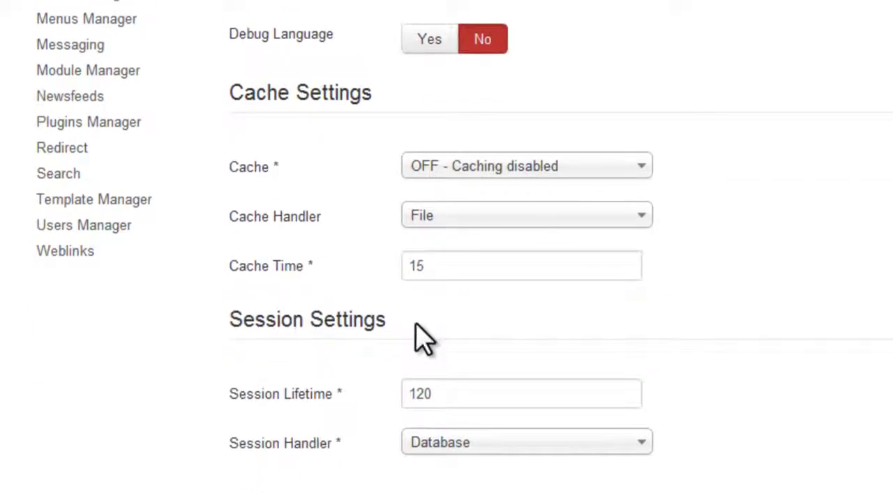
left_click(477, 402)
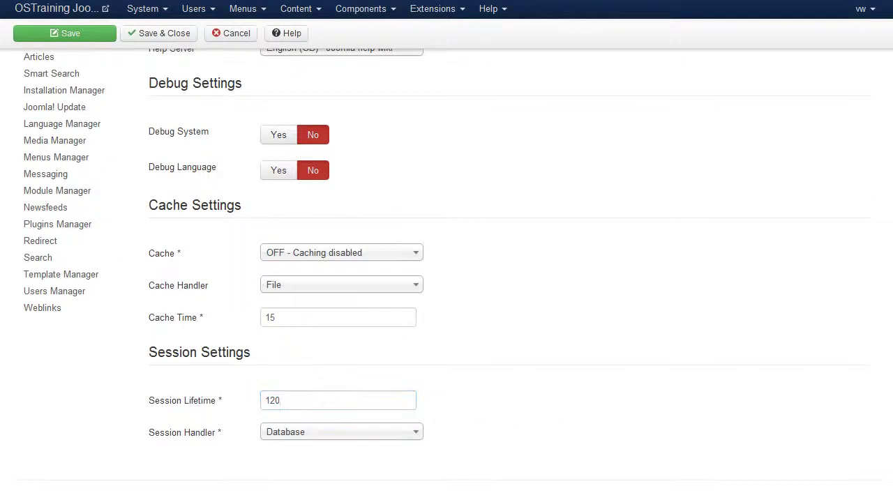
scroll(309, 404, "up", 5)
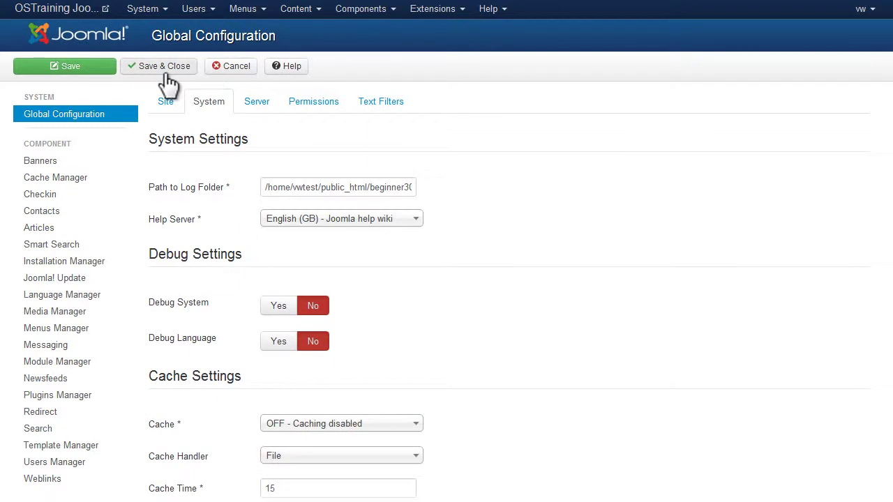
left_click(238, 67)
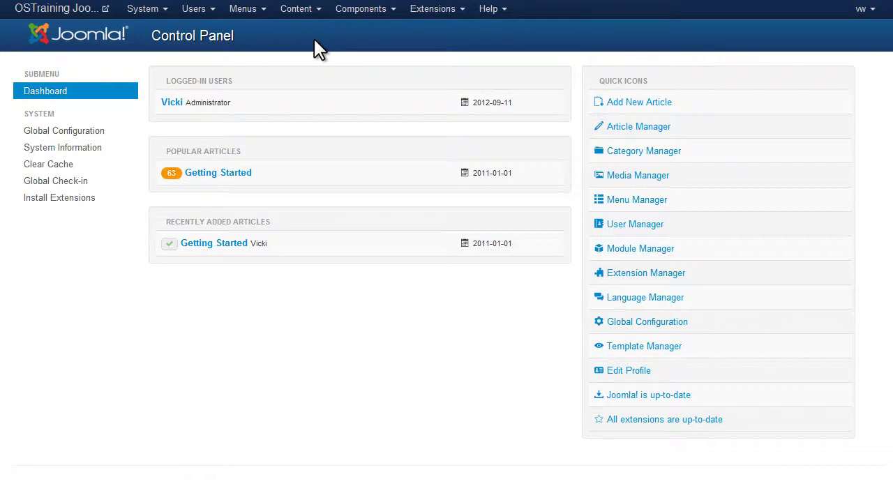
Step: Open the Article Manager, view the article categories, and return to the articles list
left_click(311, 14)
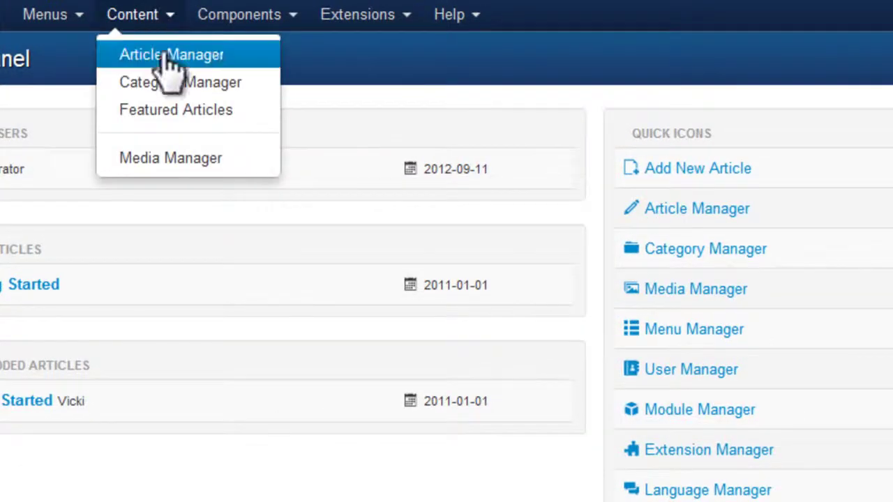
left_click(788, 217)
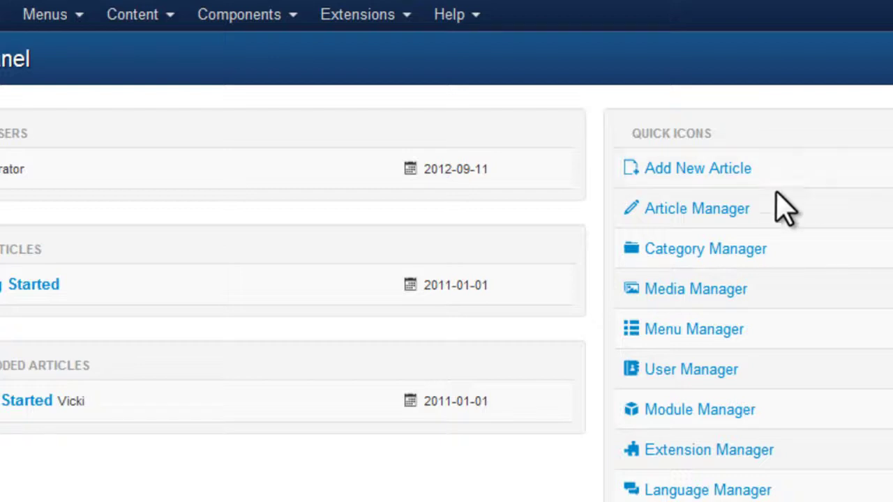
left_click(705, 209)
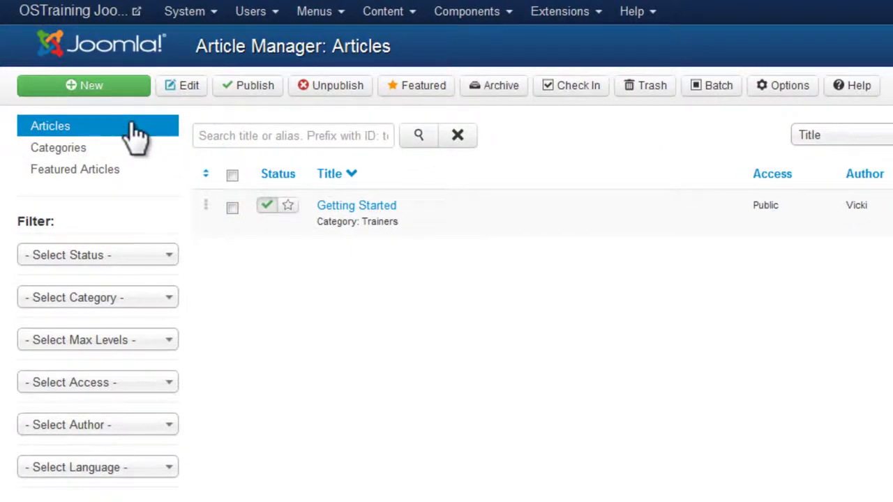
left_click(84, 157)
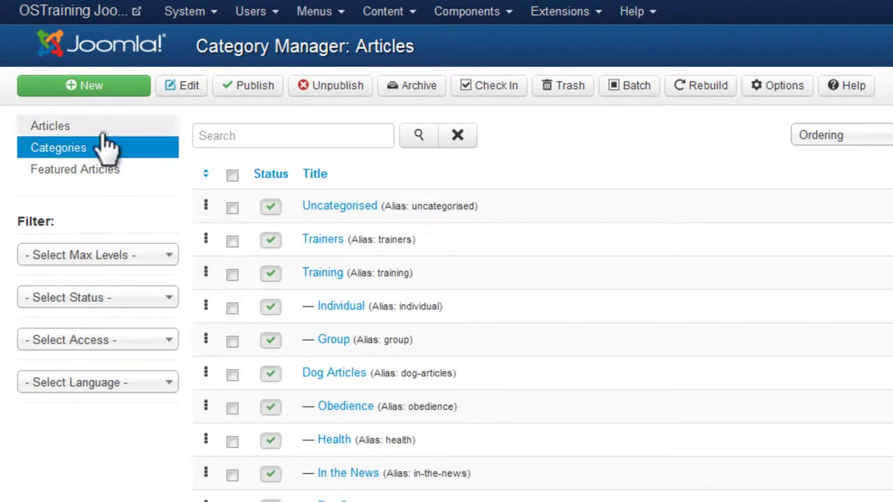
left_click(105, 130)
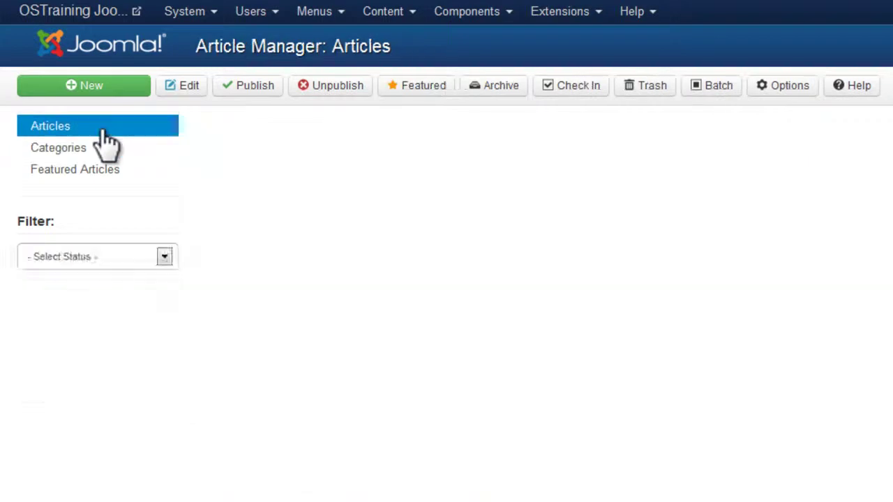
Step: Create a new article with the trainer's full name as its title and assign it to the Trainers category
left_click(128, 91)
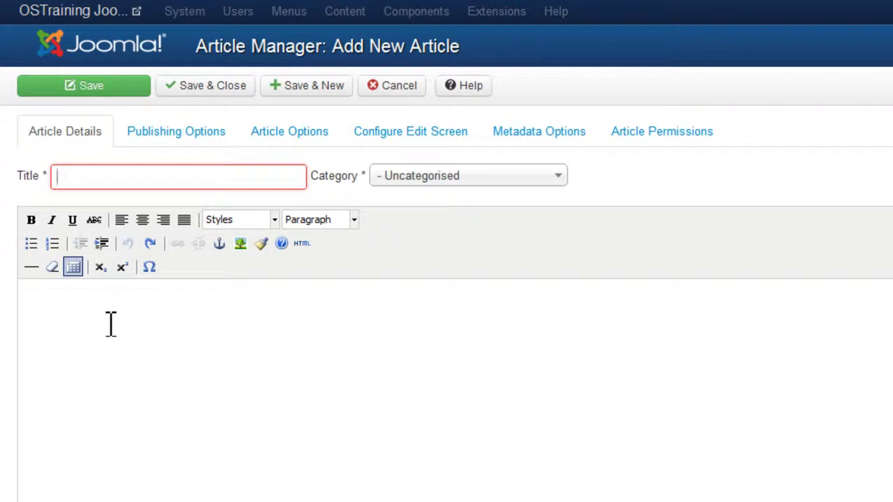
type("Ryan Shepherd")
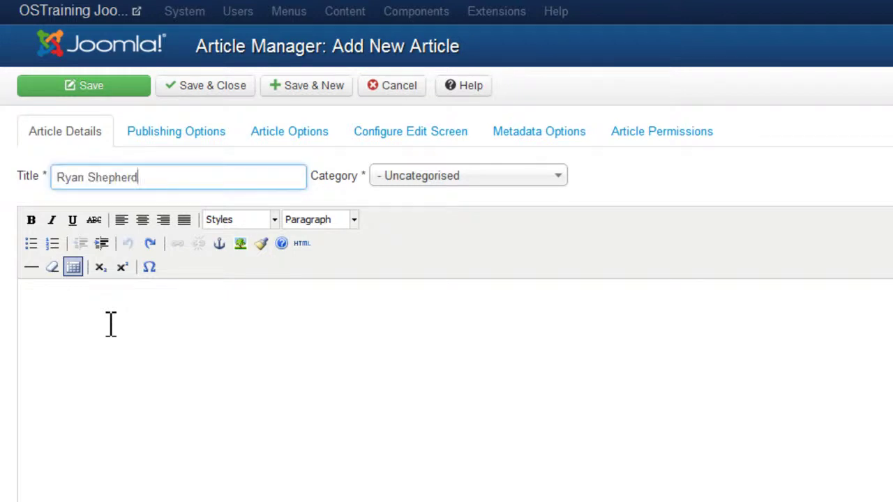
left_click(566, 188)
left_click_drag(556, 243, 555, 256)
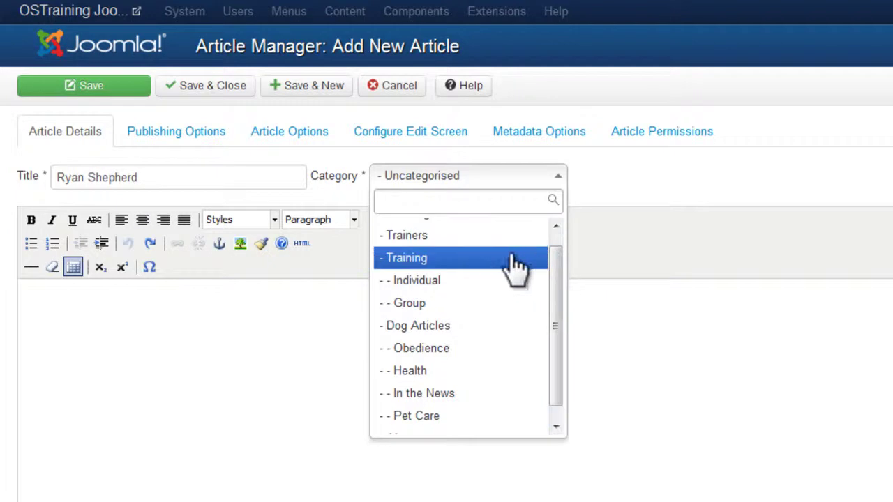
left_click(421, 235)
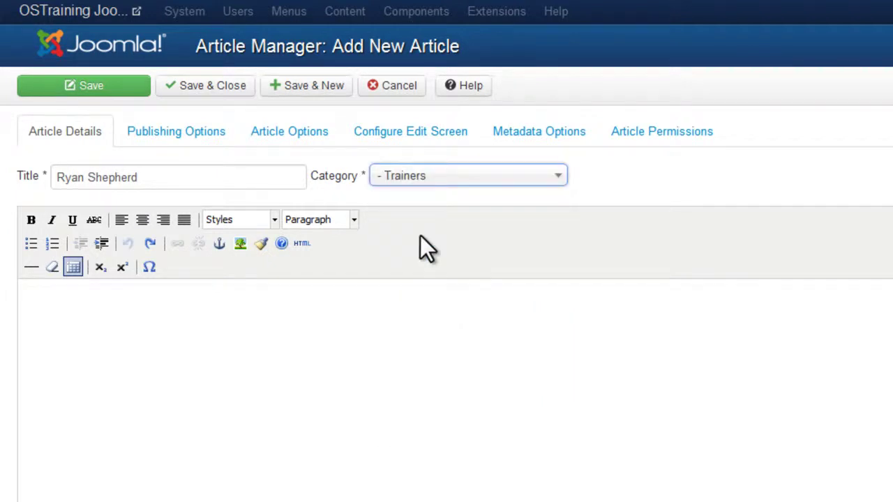
Step: Copy the whole trainer profile, heading included, from the Microsoft Word document and paste it into the article body
left_click(180, 364)
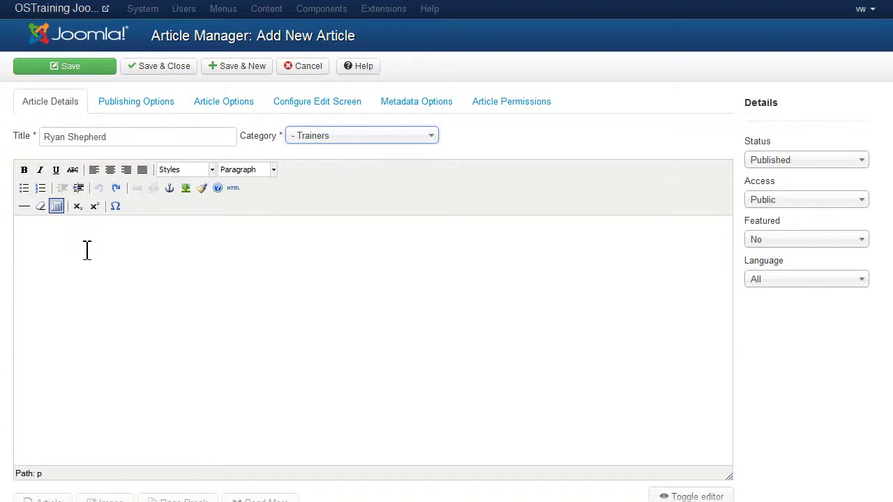
key("alt+Tab")
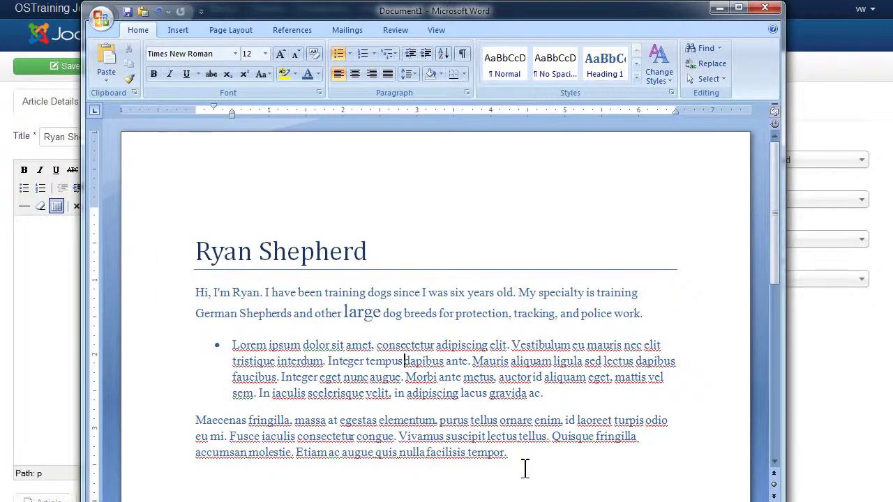
left_click_drag(522, 457, 216, 252)
right_click(216, 253)
left_click(98, 279)
left_click(719, 7)
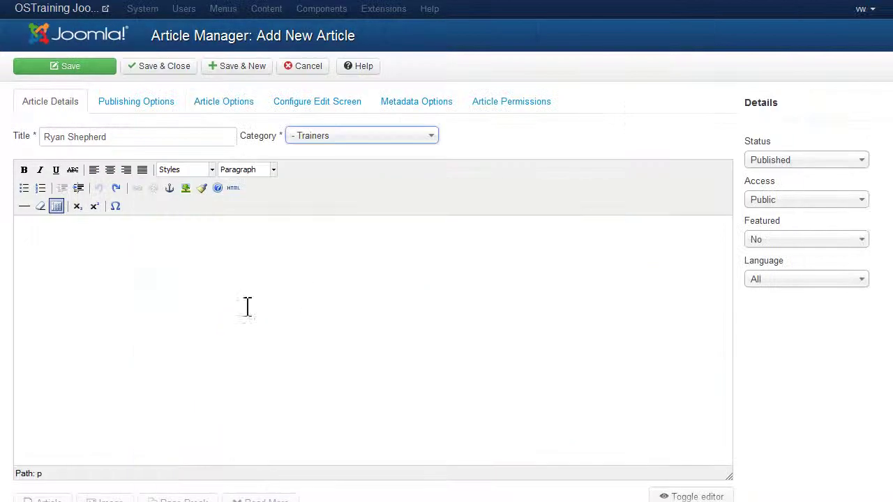
left_click(161, 271)
key("ctrl+v")
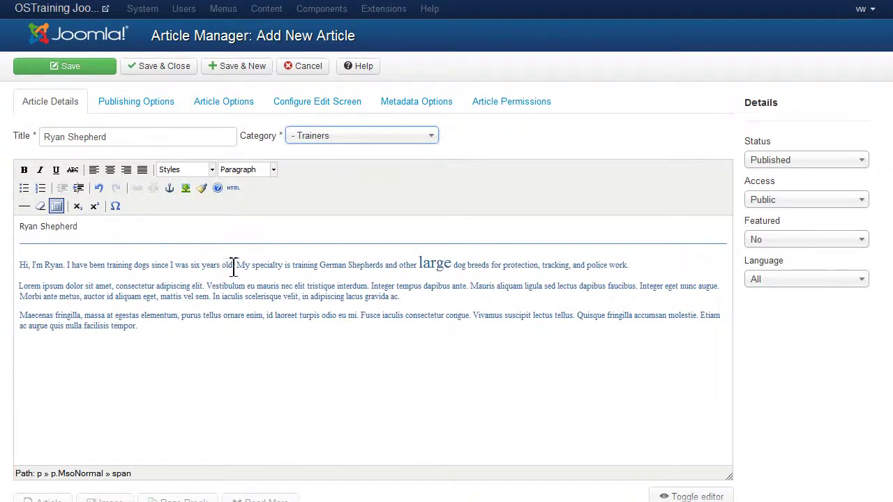
Step: Inspect the HTML source of the text pasted from Word and undo the paste
left_click(234, 189)
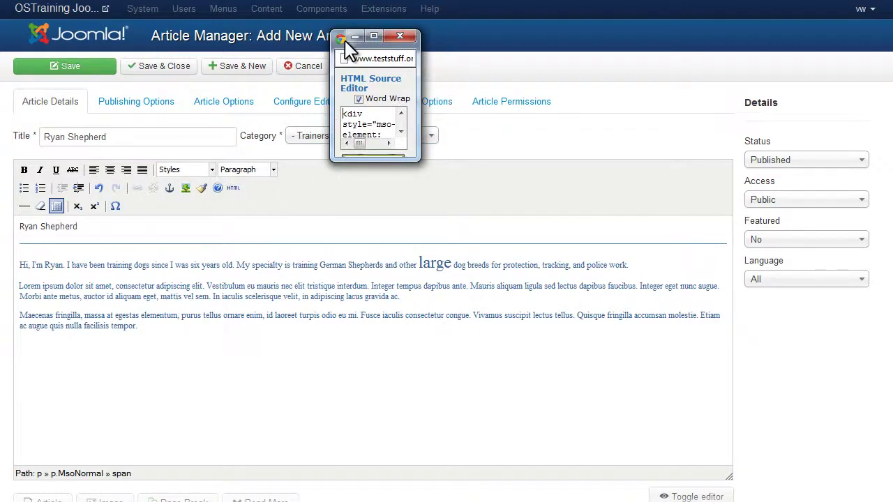
left_click_drag(419, 161, 769, 456)
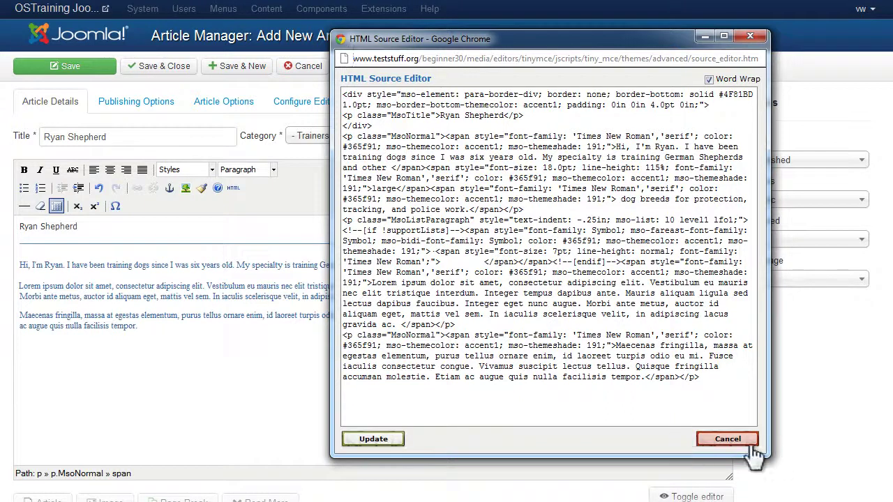
left_click(731, 440)
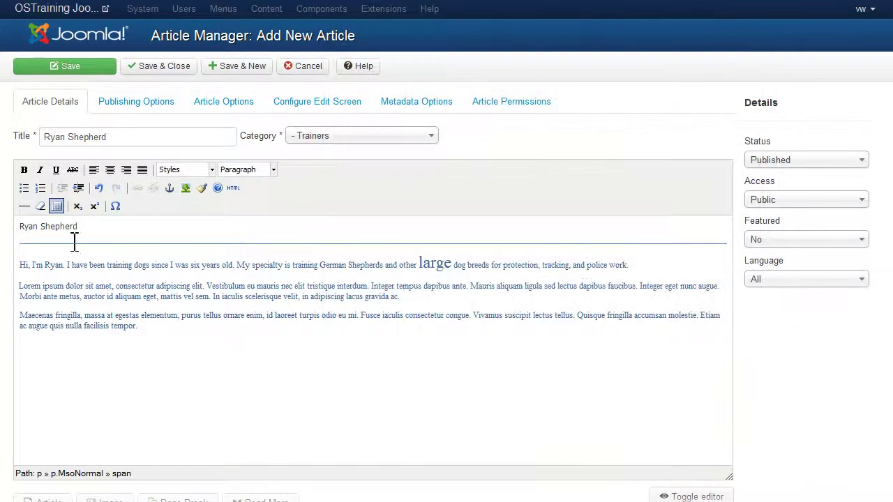
left_click(99, 189)
Step: Copy all of the plain-text trainer profile from Notepad and paste it into the empty article body
left_click(321, 501)
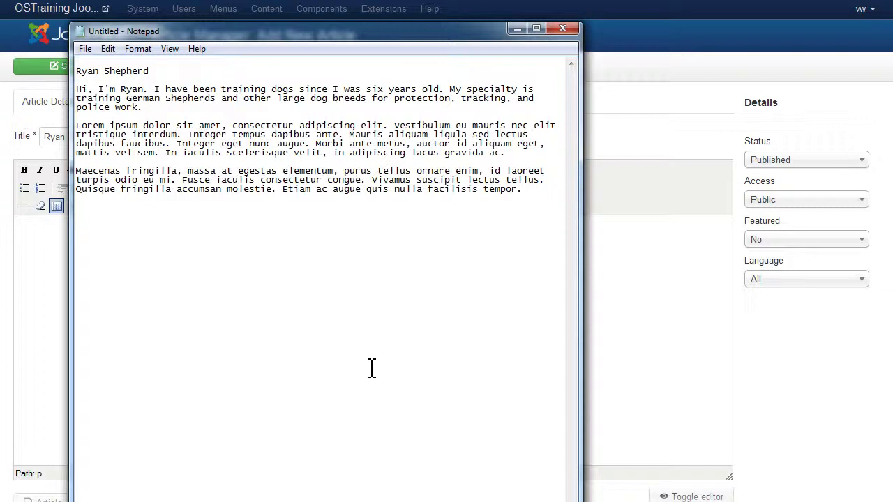
left_click_drag(125, 81, 69, 64)
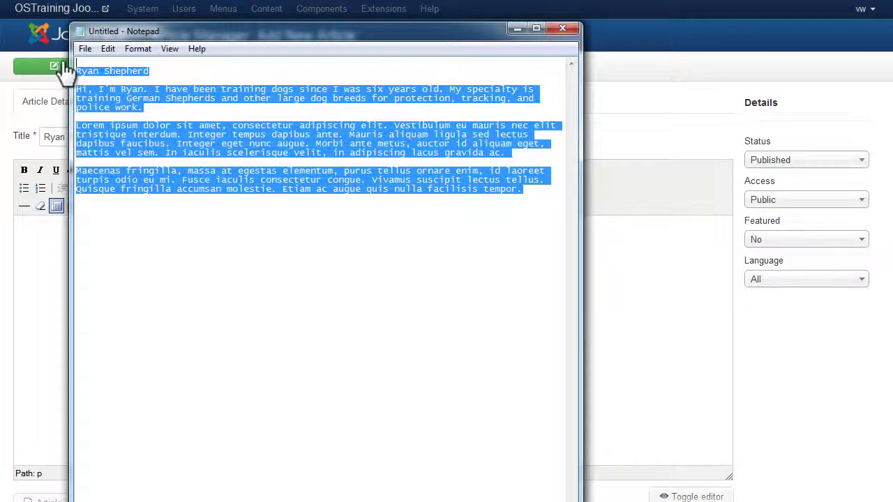
right_click(402, 102)
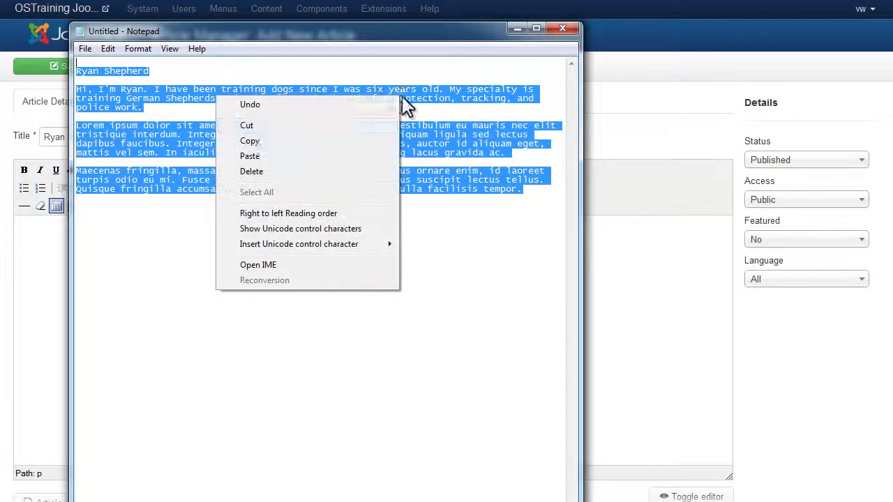
left_click(263, 140)
left_click(517, 29)
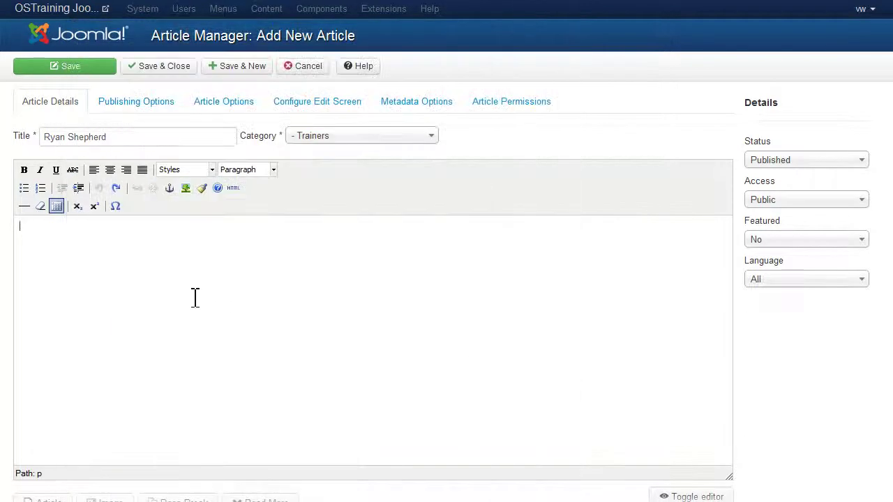
right_click(160, 266)
left_click(200, 343)
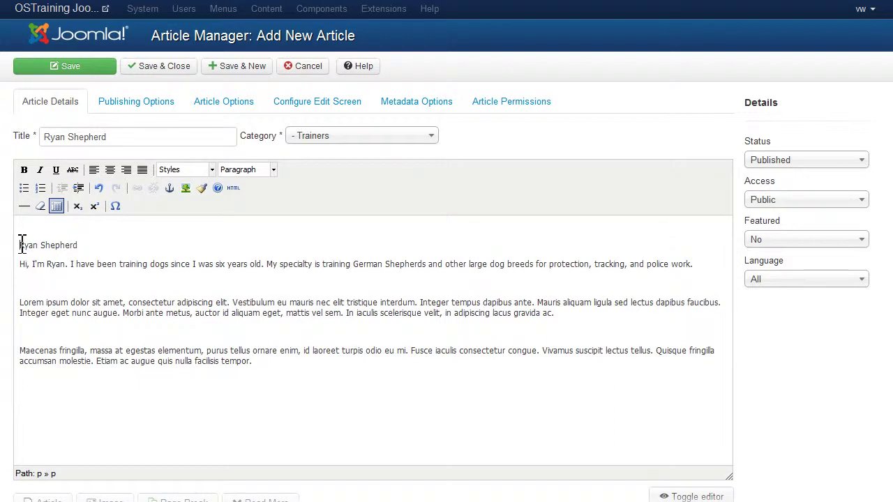
Step: Remove the empty lines above the trainer's name and between the paragraphs, and check the article's HTML source
left_click(20, 245)
key("BackSpace")
left_click(26, 264)
key("BackSpace")
left_click(31, 286)
key("BackSpace")
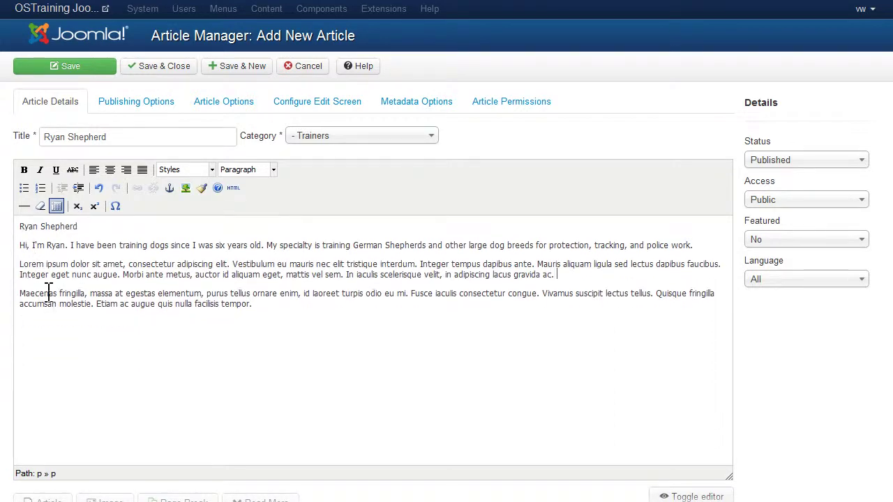
left_click(233, 188)
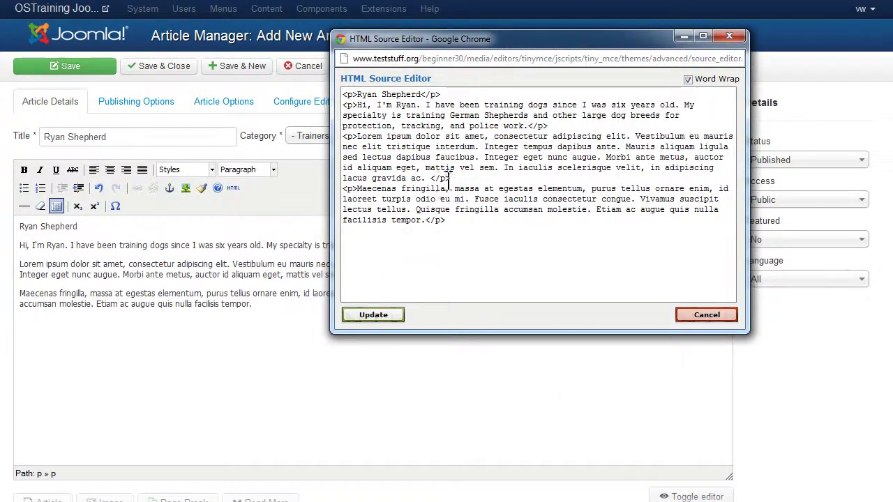
left_click(729, 36)
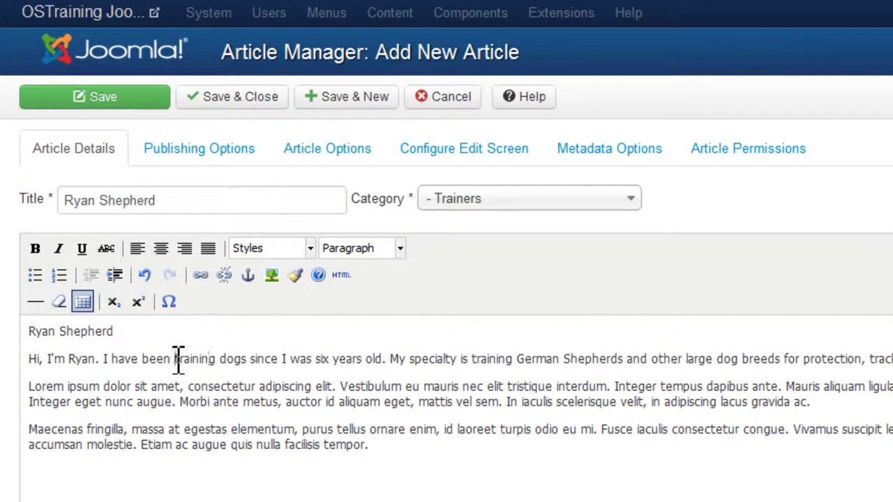
Step: Make "training dogs" bold in the introduction and italicize "consectetur" in the following paragraph
left_click_drag(156, 322, 224, 322)
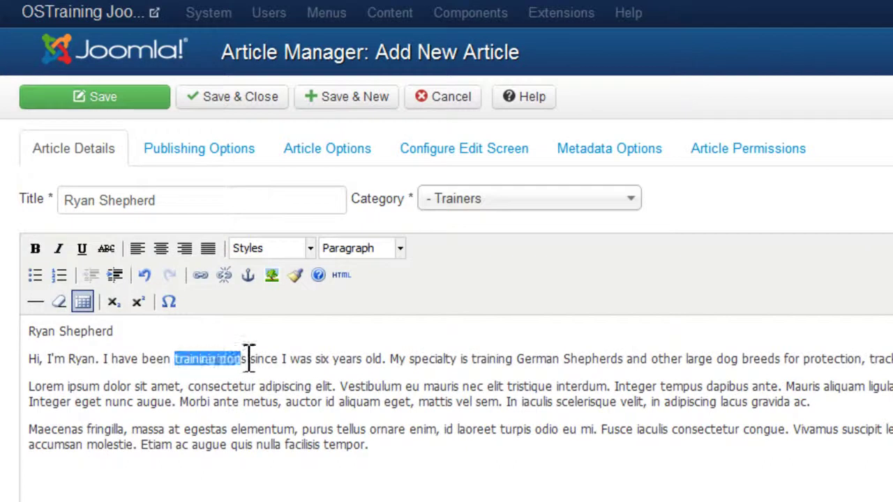
left_click(37, 249)
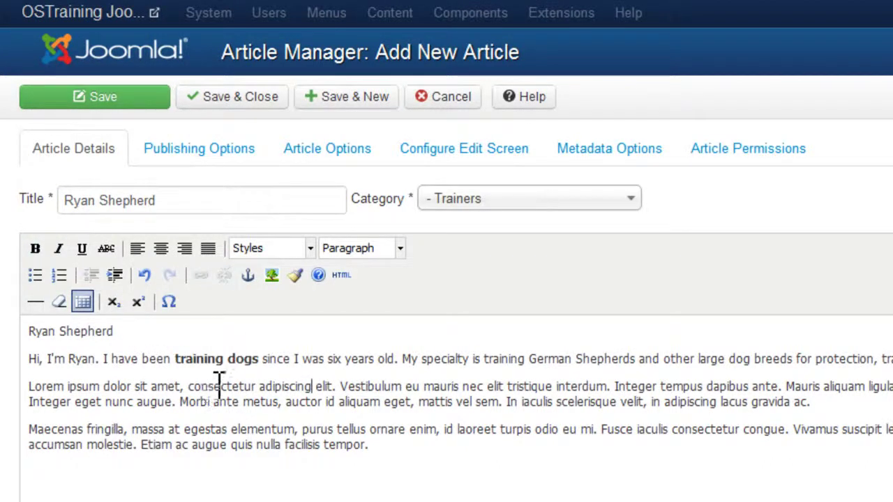
double_click(216, 386)
left_click(59, 249)
left_click(218, 429)
Step: Center the trainer's name line at the start of the article body and format it as Heading 1
left_click_drag(113, 332, 28, 332)
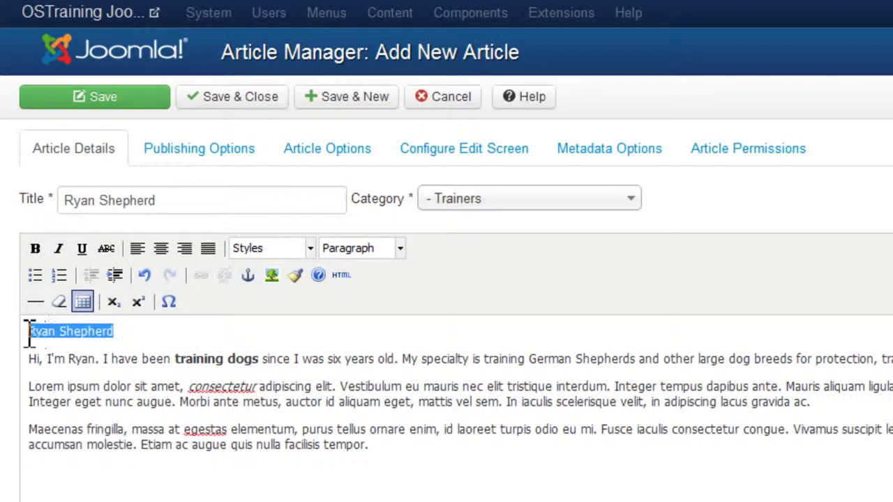
left_click(160, 248)
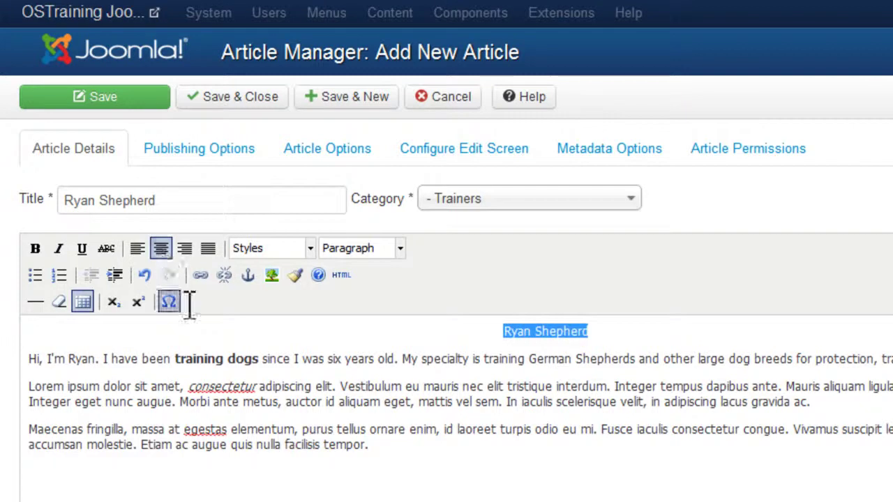
left_click(399, 249)
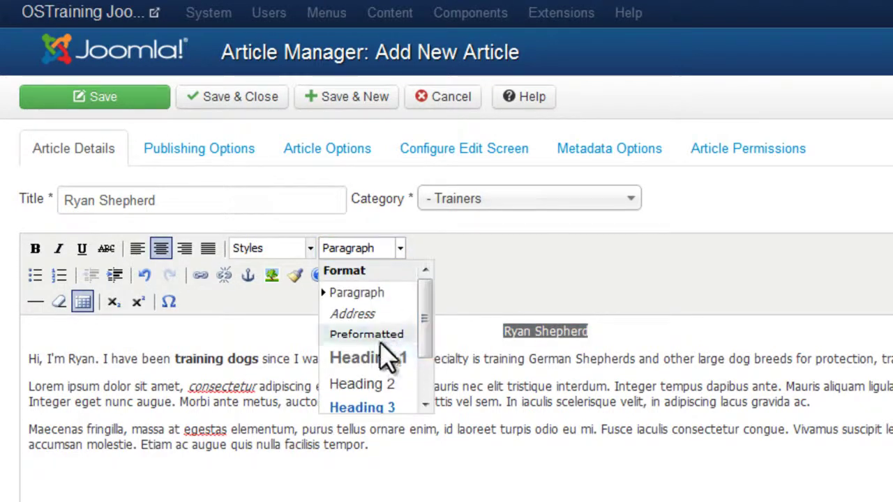
left_click(368, 358)
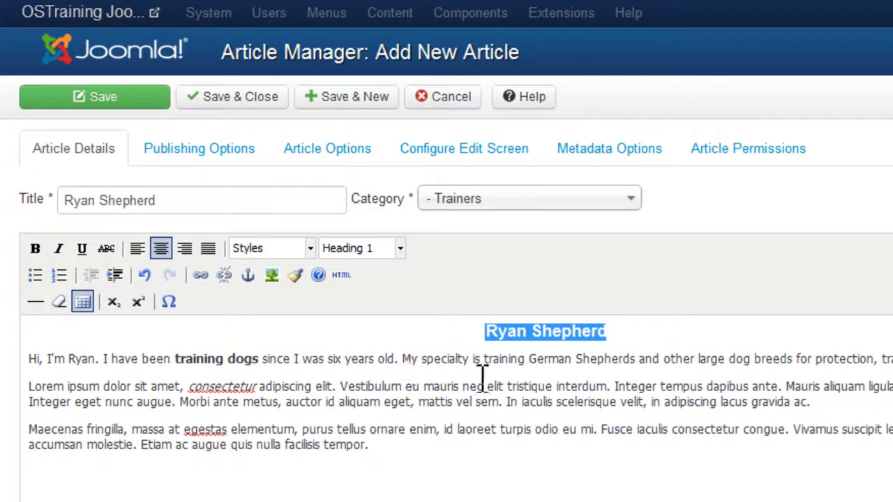
left_click(257, 461)
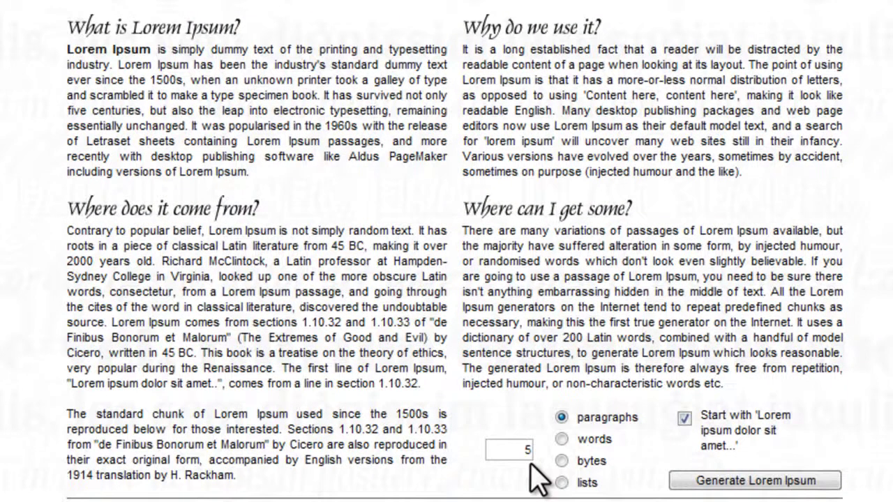
Step: On the Lorem Ipsum website, generate 5 paragraphs of placeholder text and copy all of them
left_click(757, 481)
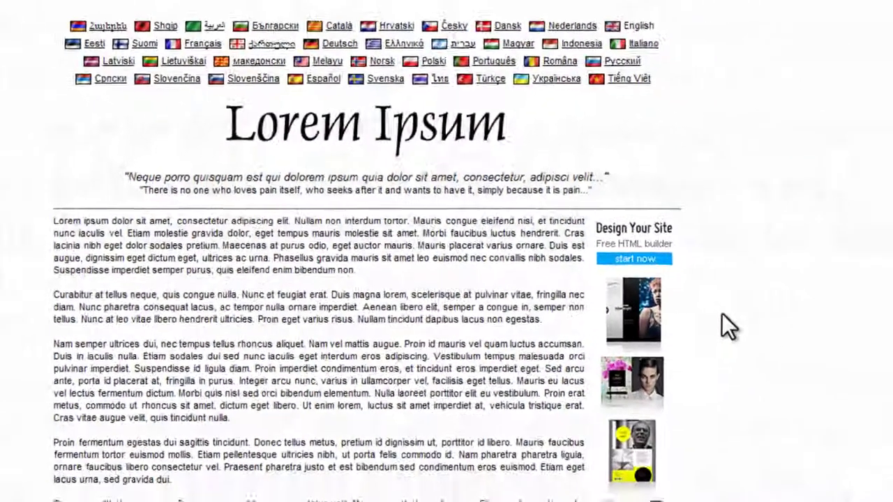
scroll(724, 325, "down", 3)
left_click_drag(54, 61, 359, 410)
right_click(244, 139)
left_click(283, 149)
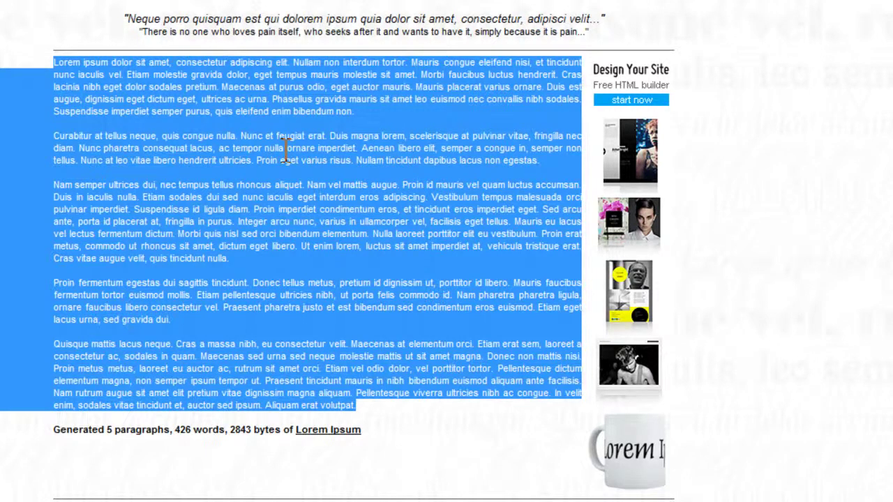
left_click(341, 173)
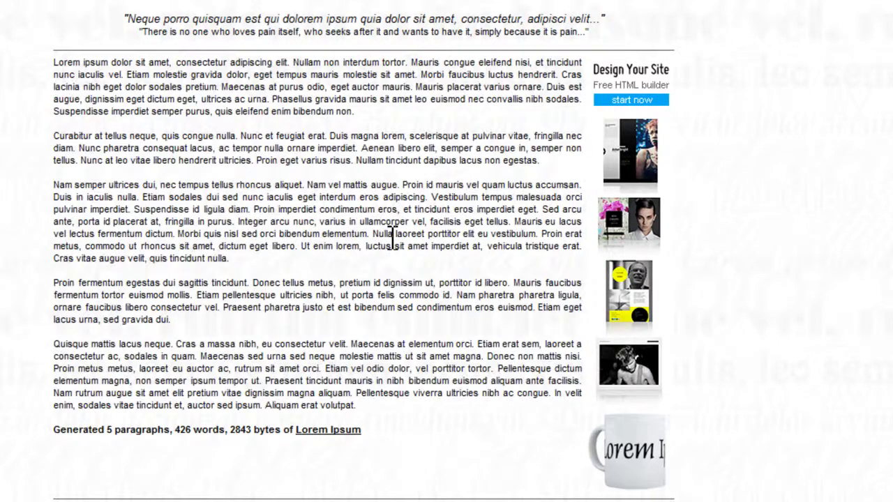